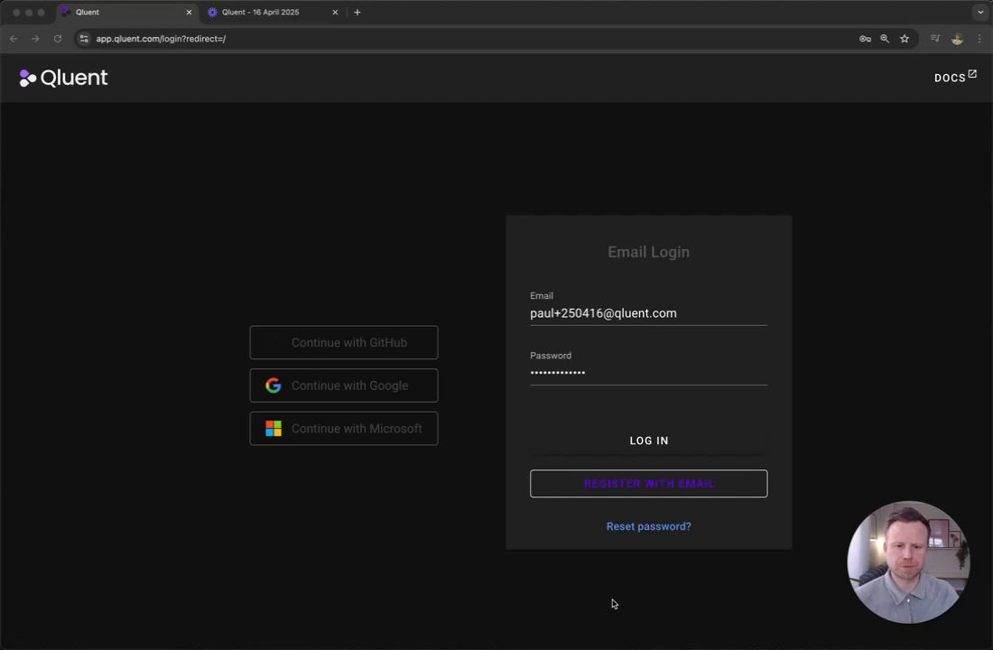
Step: Log in to app.qluent.com with the saved email and password
click(321, 566)
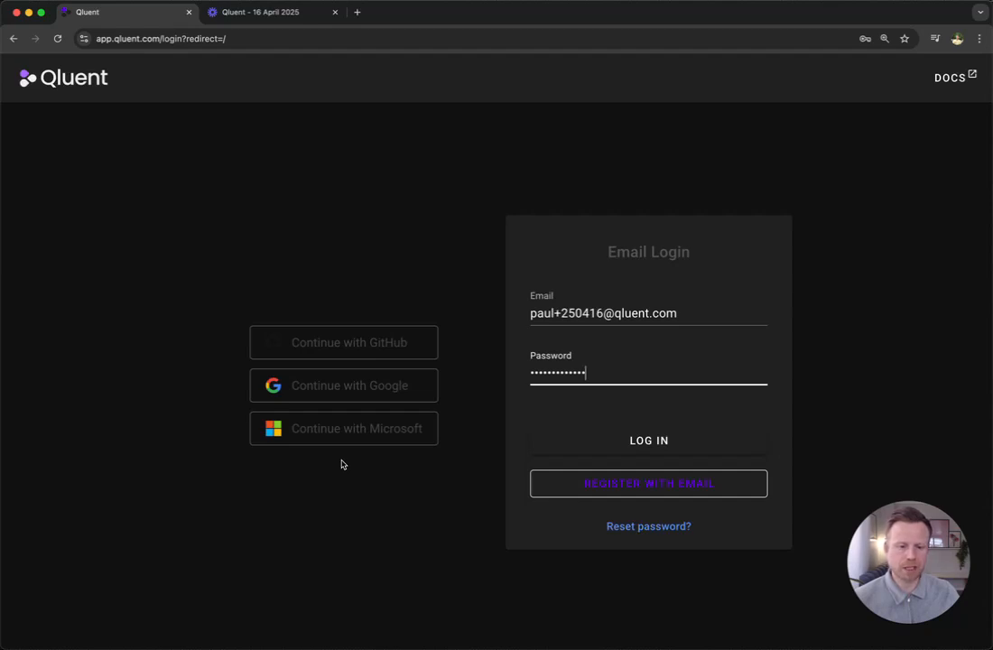
click(664, 443)
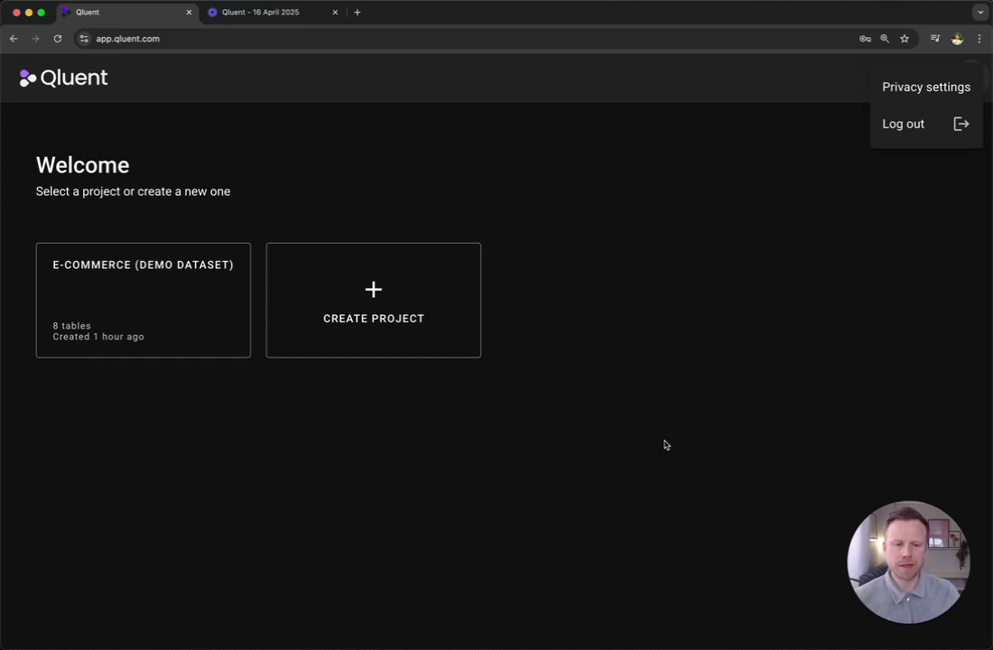
Step: Create a new project titled 'My first project (e-commerce dataset)' and save & continue
click(664, 443)
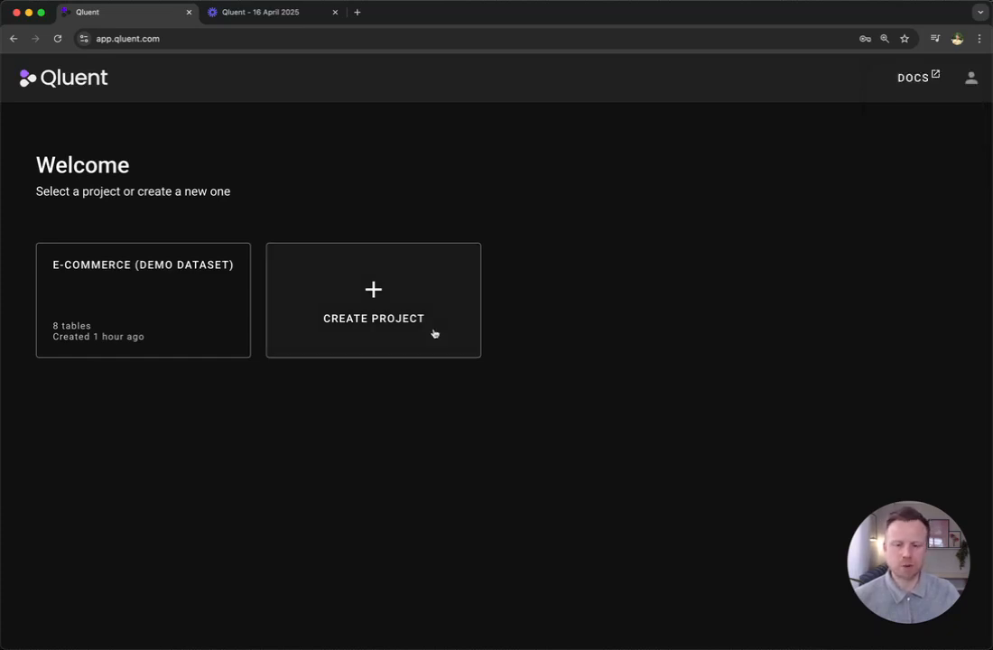
click(397, 318)
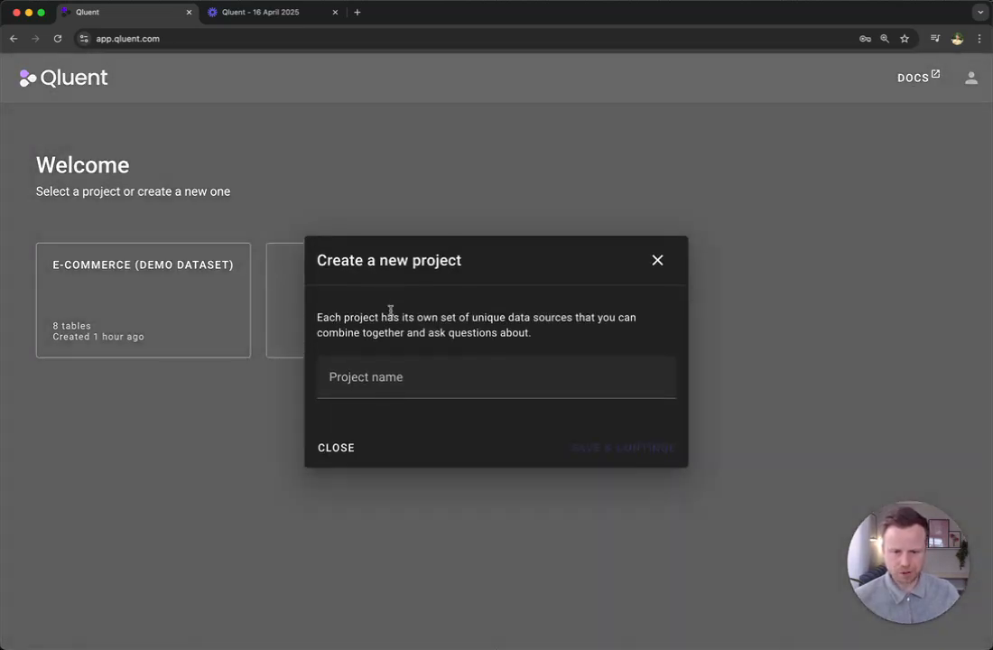
click(379, 370)
text(My first project (e-commerce dataset)
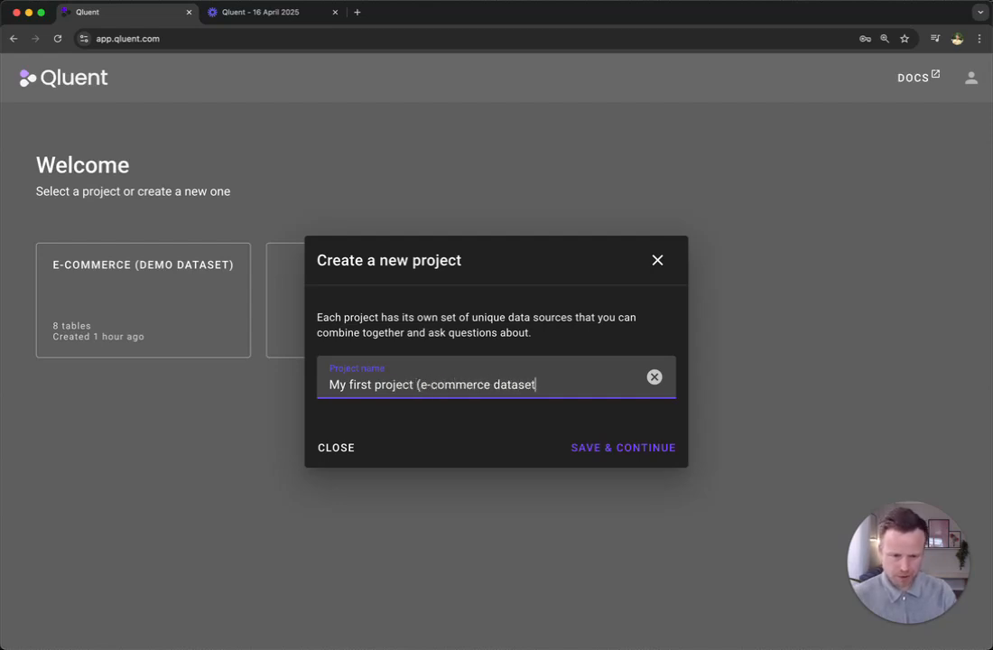
text())
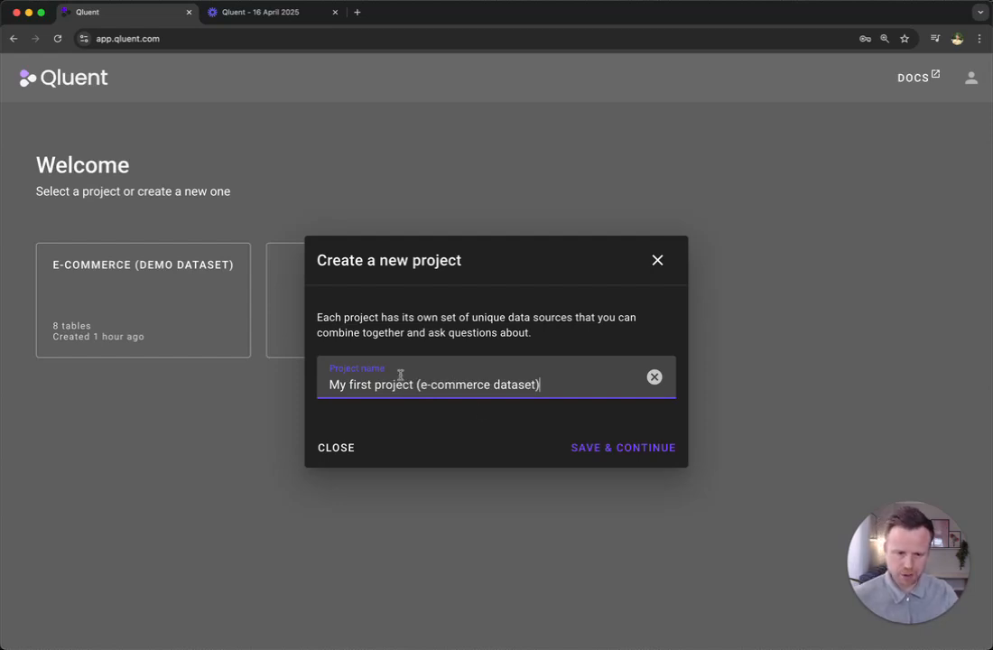
click(622, 448)
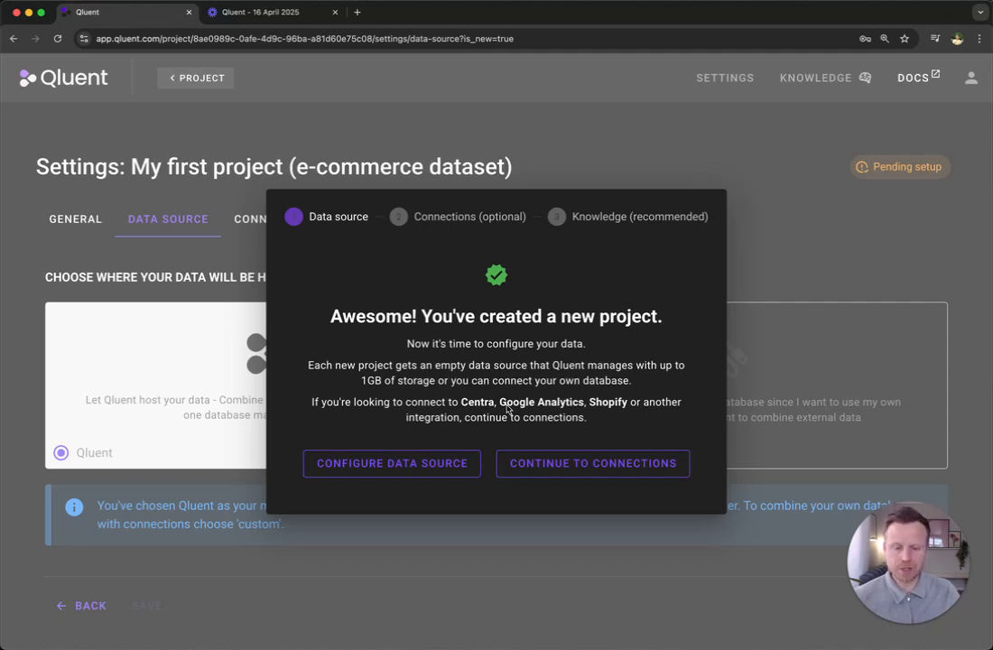
Step: Choose Configure Data Source in the new-project dialog to open the Data Source settings
click(411, 464)
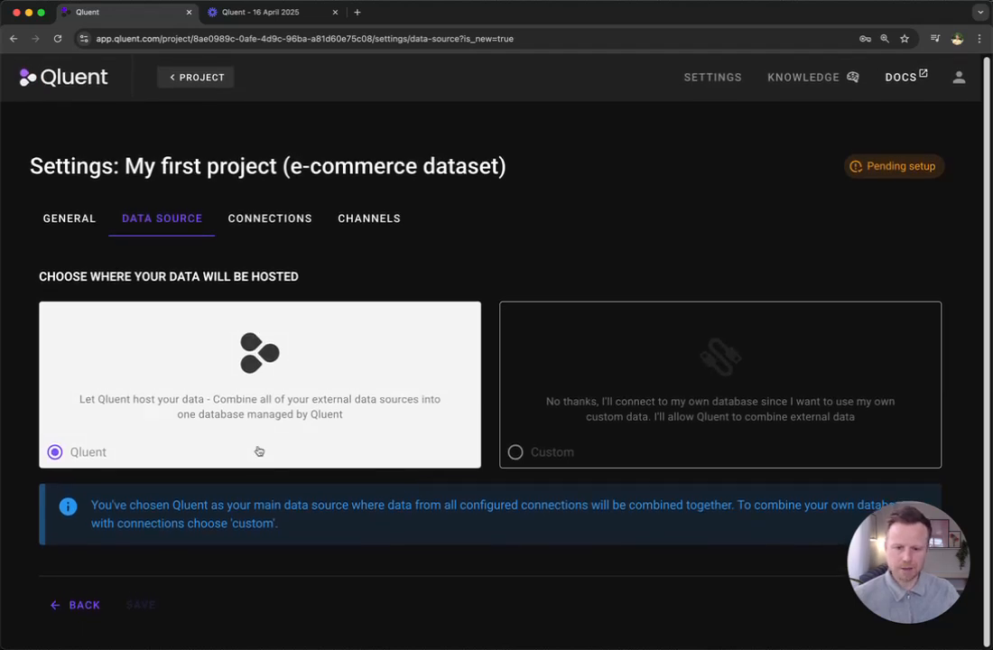
Step: Switch the data source to a Custom PostgreSQL database and scroll to Connection Details
click(644, 438)
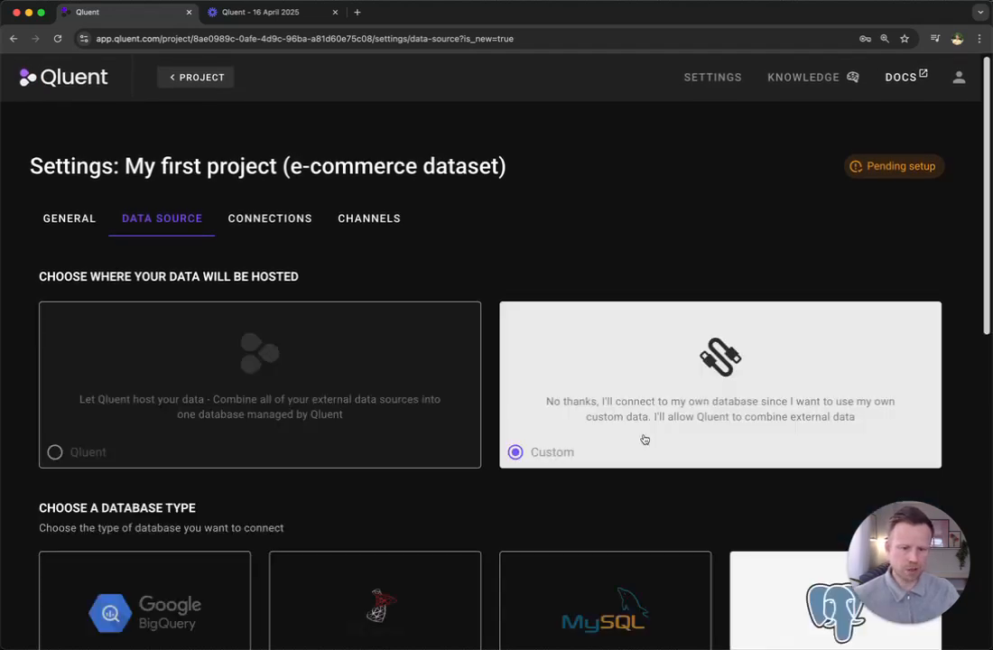
scroll(644, 439, down, 10)
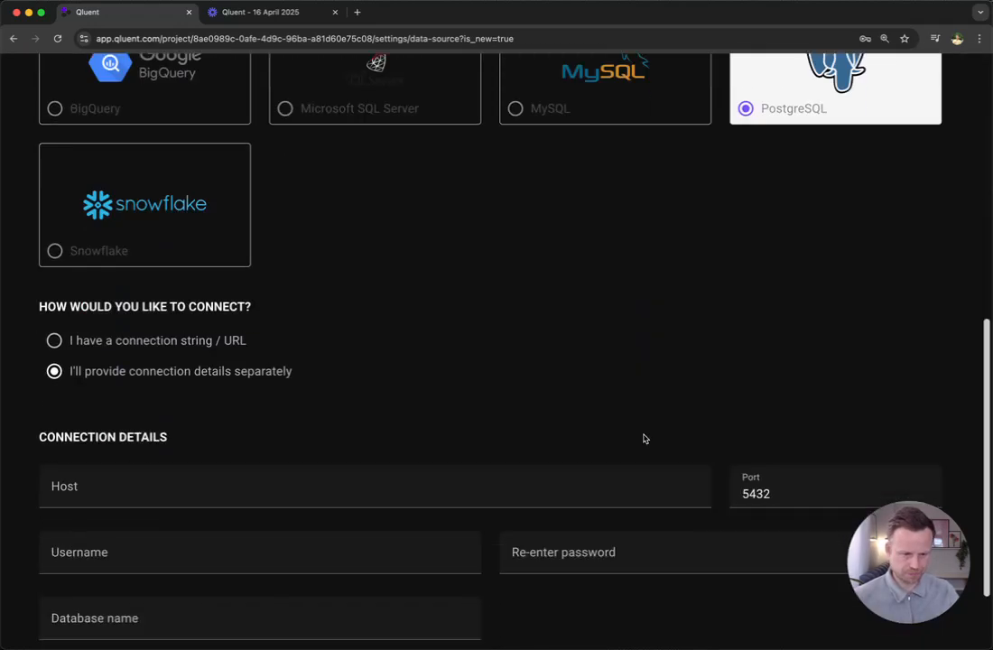
scroll(644, 439, up, 2)
scroll(644, 439, down, 5)
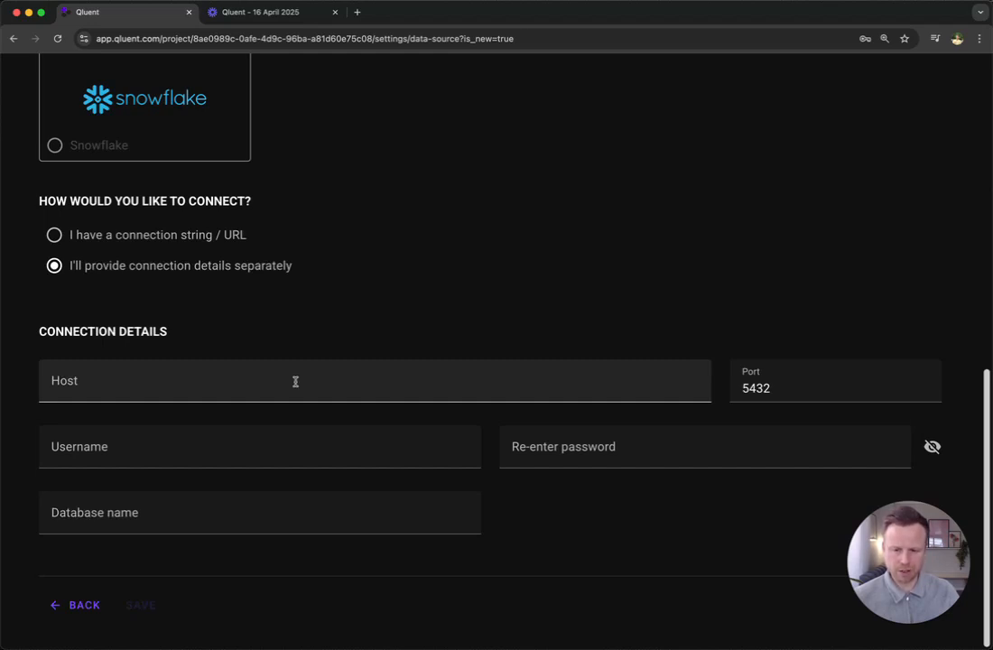
Step: Paste host 34.77.202.35 and the database password from notes into the connection form
key(super+Tab)
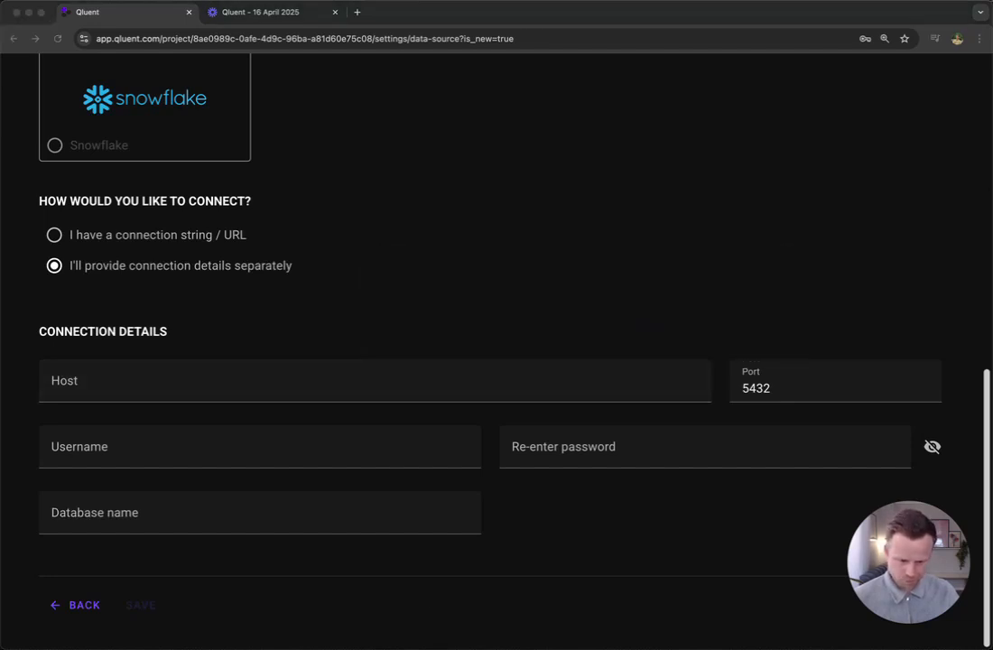
click(117, 380)
text(34.77.202.35)
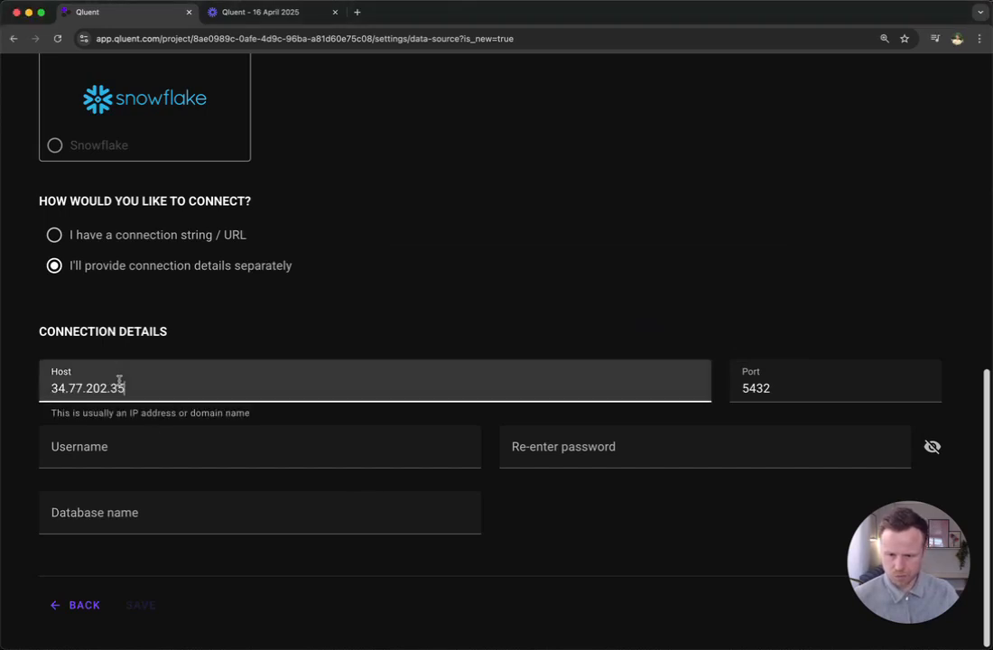
key(super+Tab)
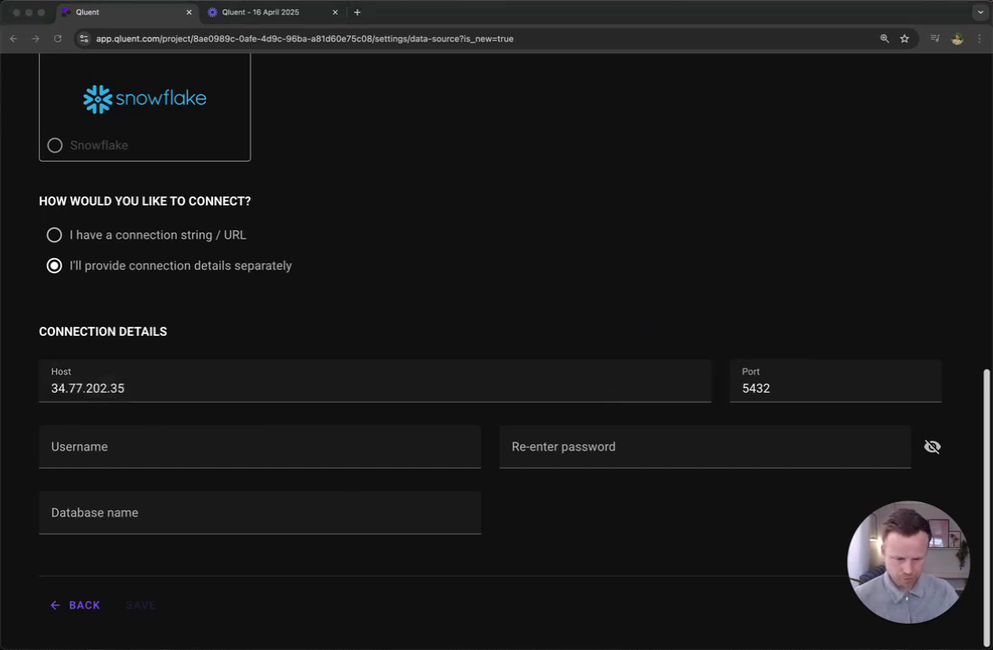
key(super+Tab)
click(546, 449)
key(super+v)
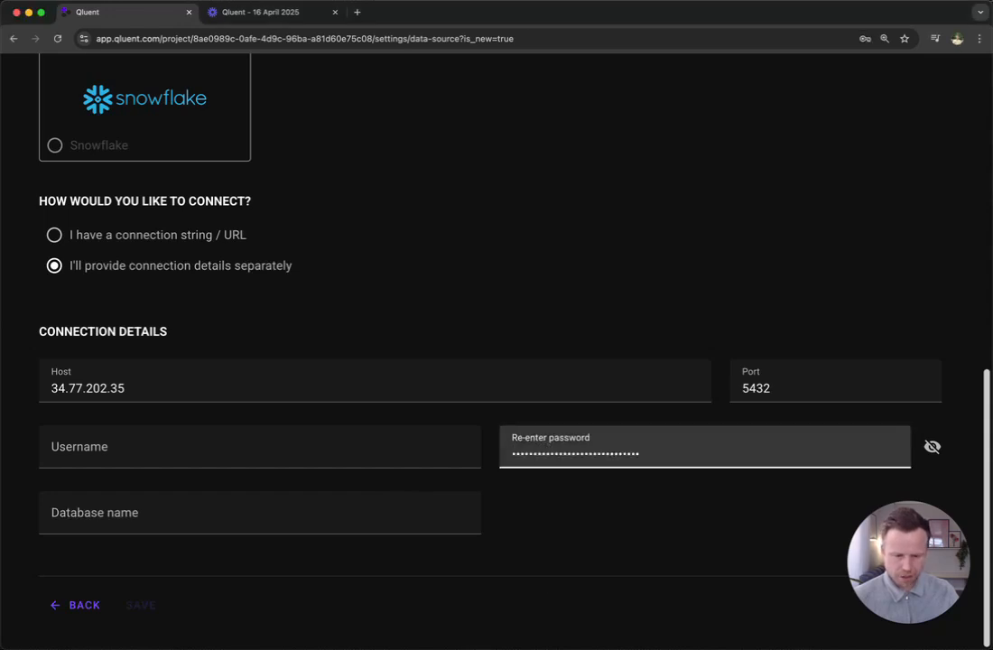
key(super+Tab)
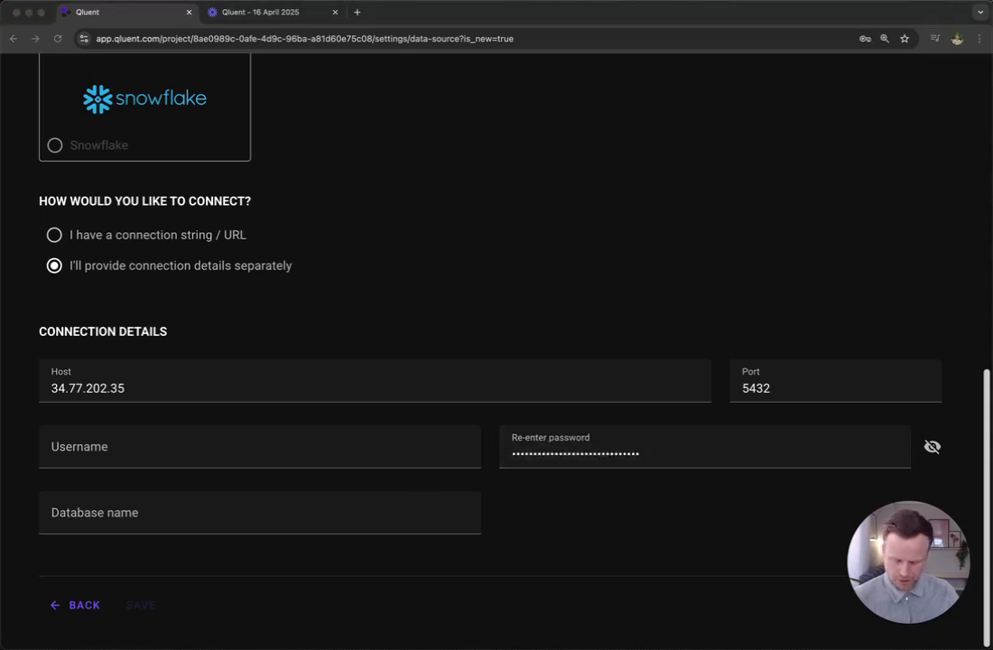
Step: Paste in the login username and set the database name to ecom_demo
click(251, 439)
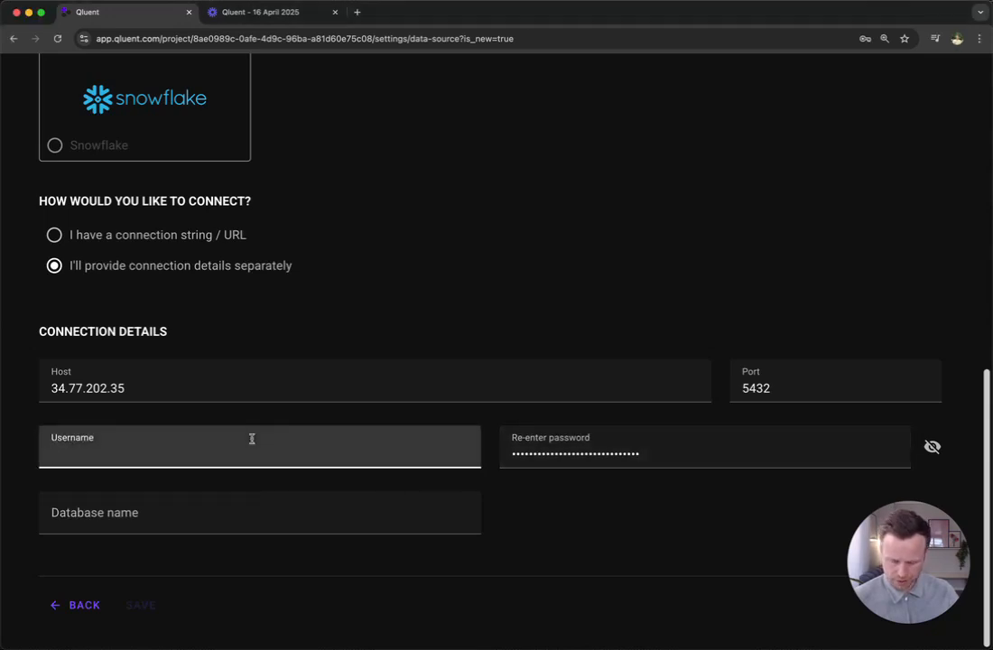
text(ecom_demo_user)
click(259, 517)
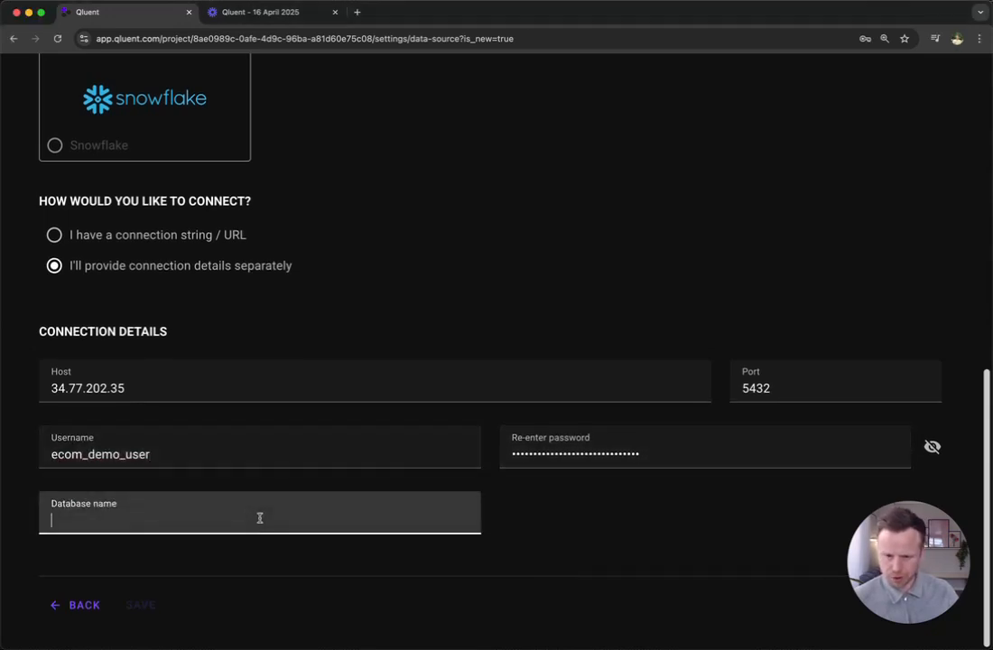
text(ecom_demo_user)
key(BackSpace)
key(BackSpace)
key(BackSpace)
key(BackSpace)
key(BackSpace)
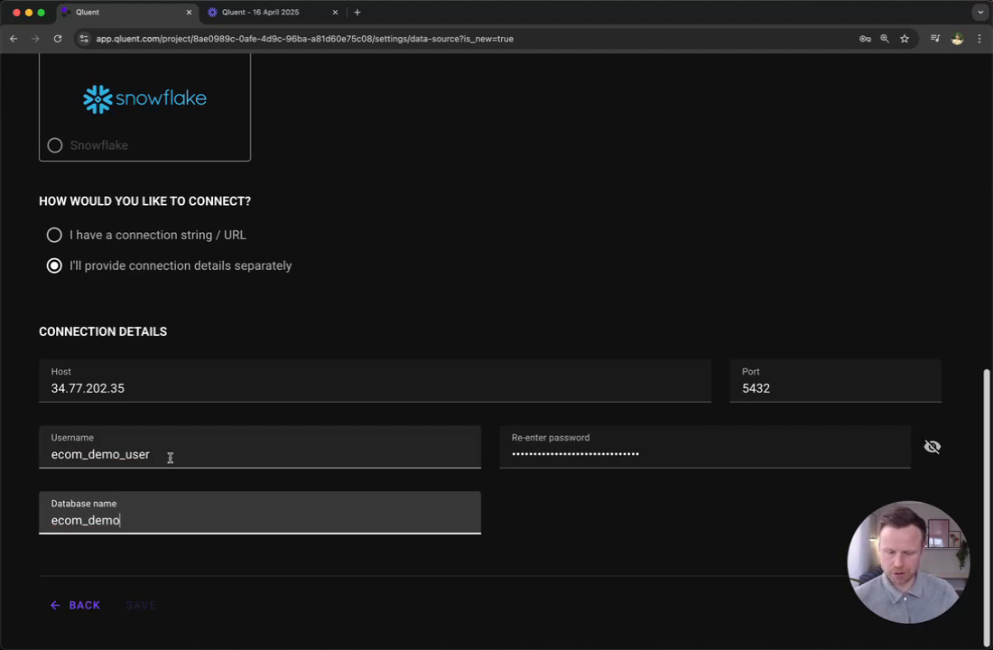
key(Tab)
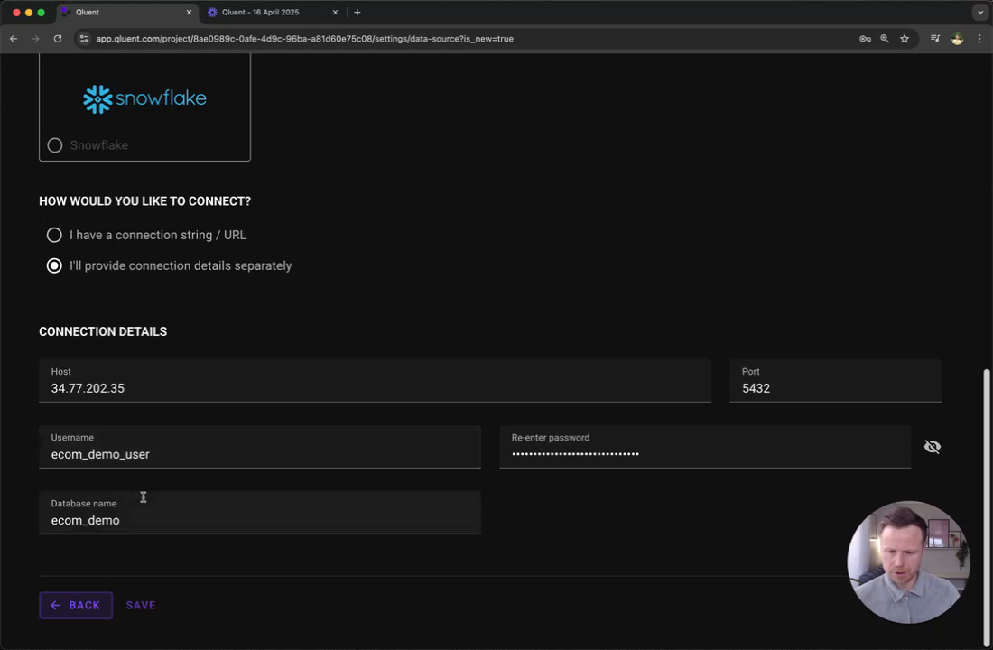
Step: Save the PostgreSQL connection details to reach the project's Knowledge page
click(142, 611)
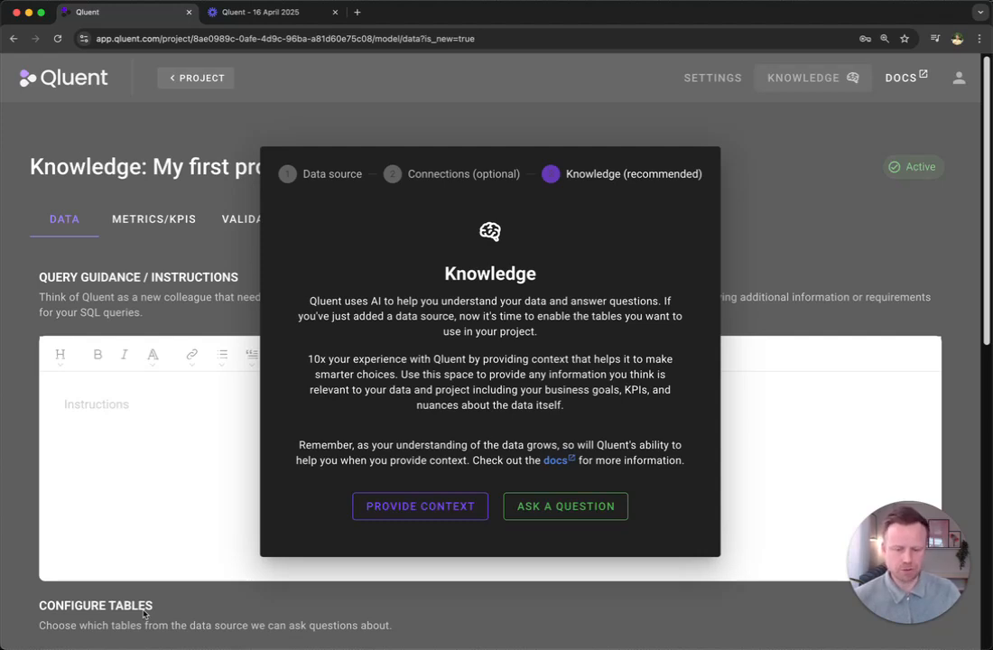
Step: Close the Knowledge intro and review Configure Tables to confirm all eight tables are active
click(403, 506)
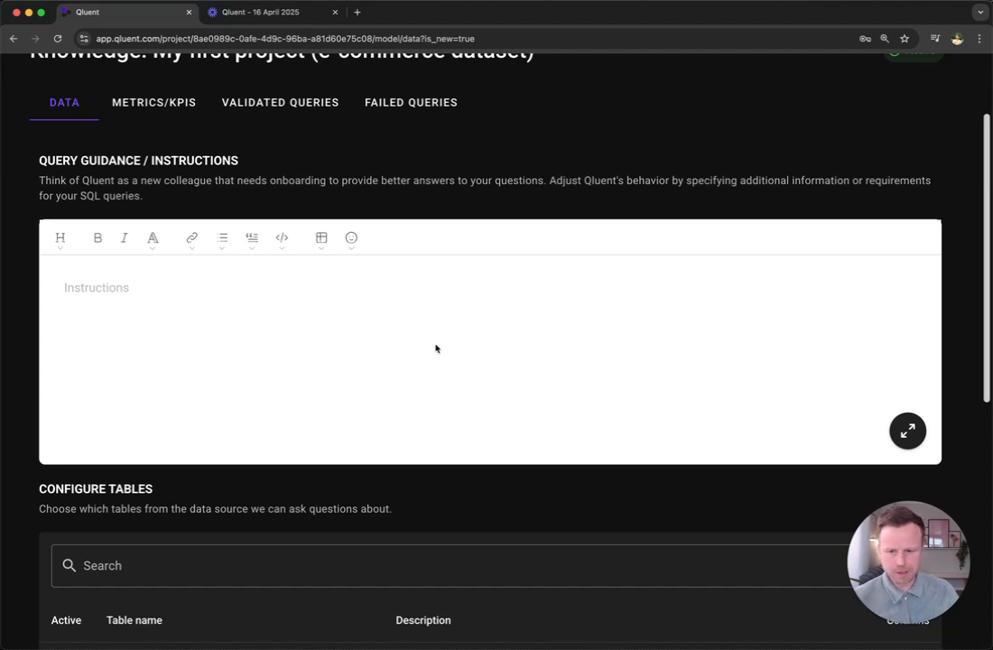
scroll(435, 347, down, 1)
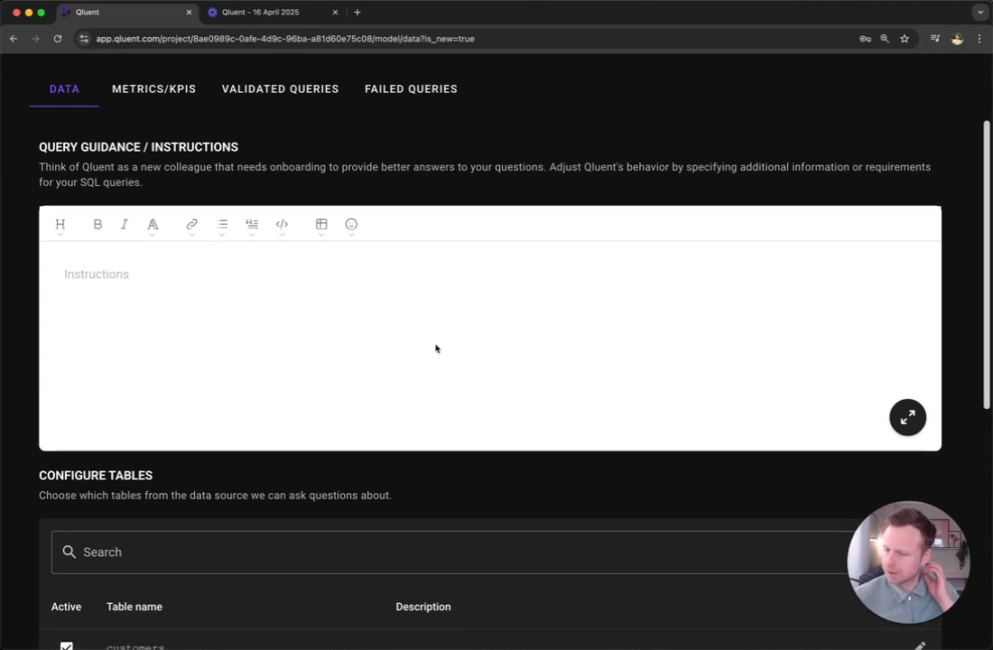
scroll(435, 348, down, 1)
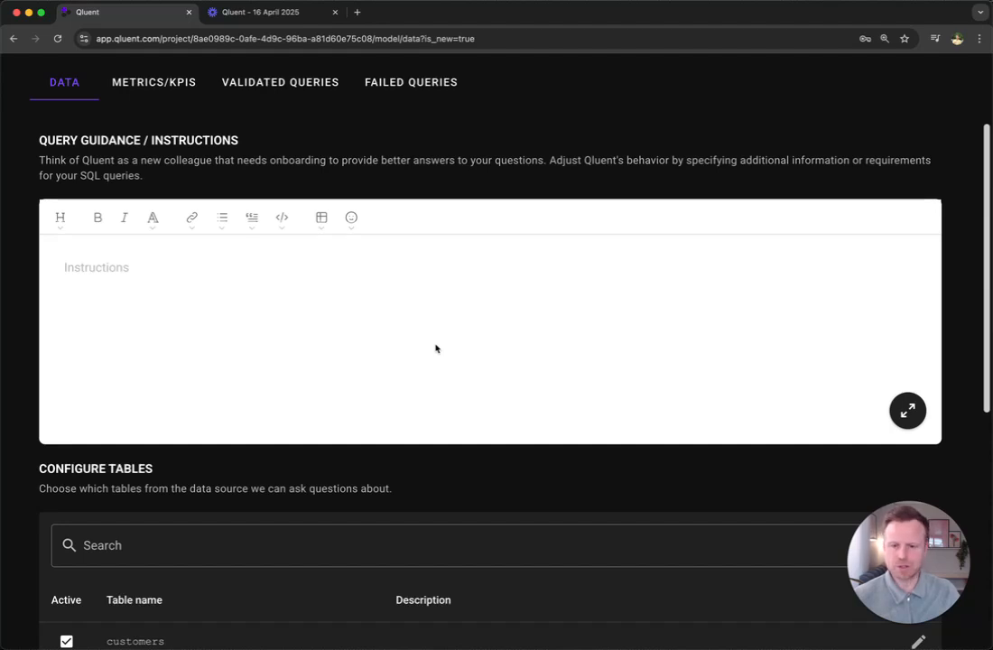
scroll(435, 348, down, 5)
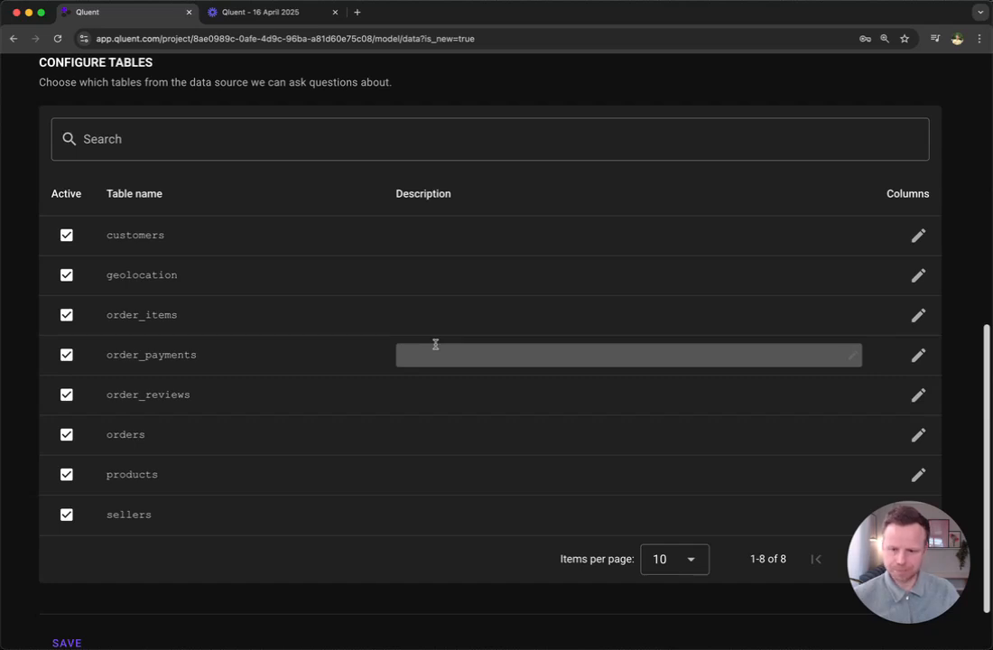
scroll(435, 344, up, 5)
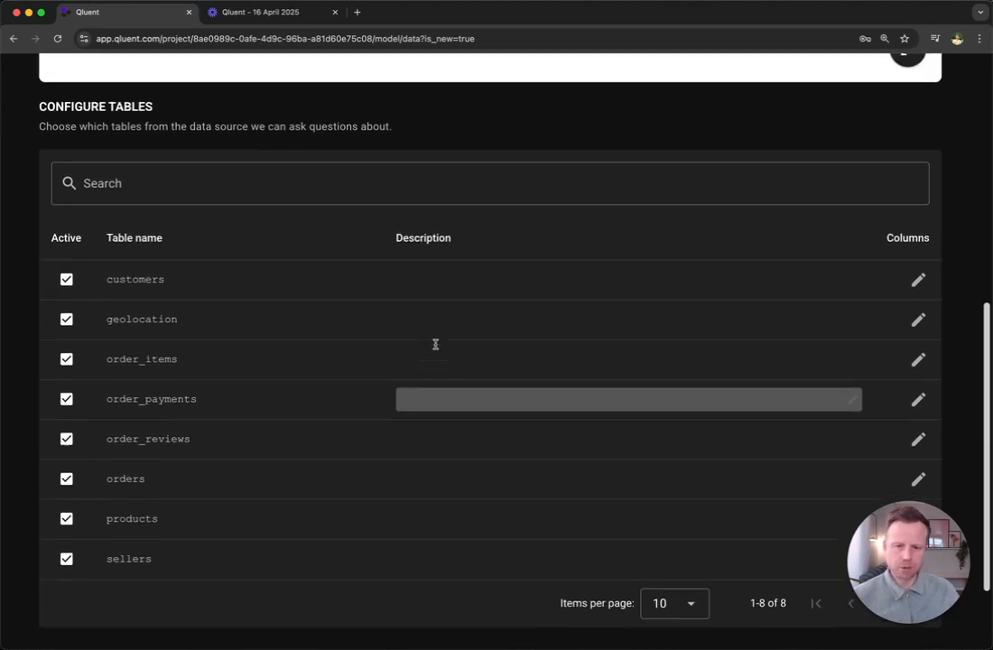
scroll(435, 348, up, 3)
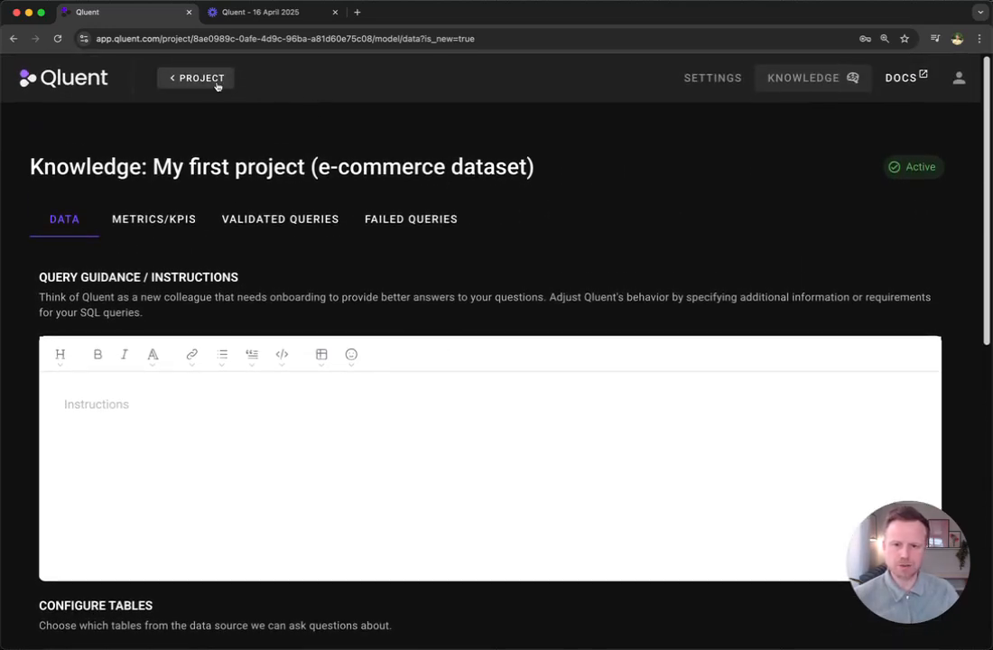
Step: Ask the project 'How many orders do we have in total?'
click(200, 79)
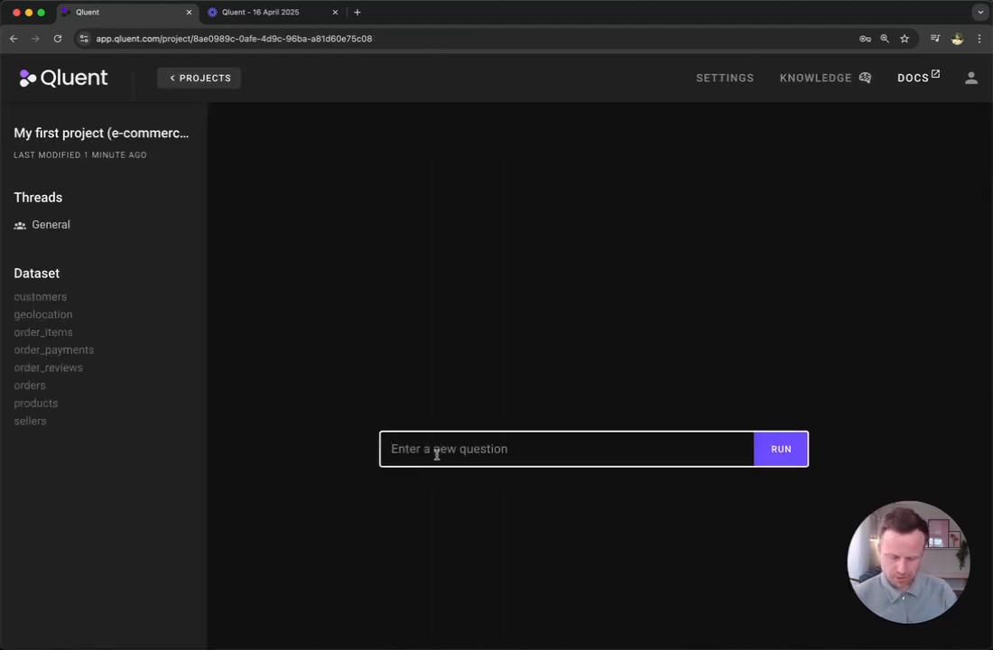
text(How man)
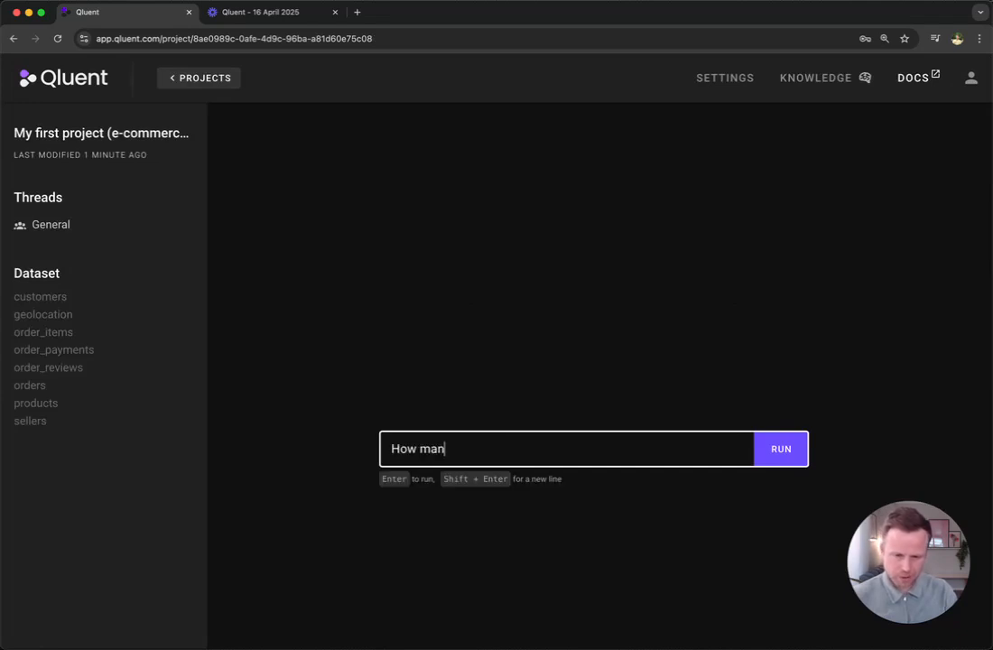
text(y orders do we )
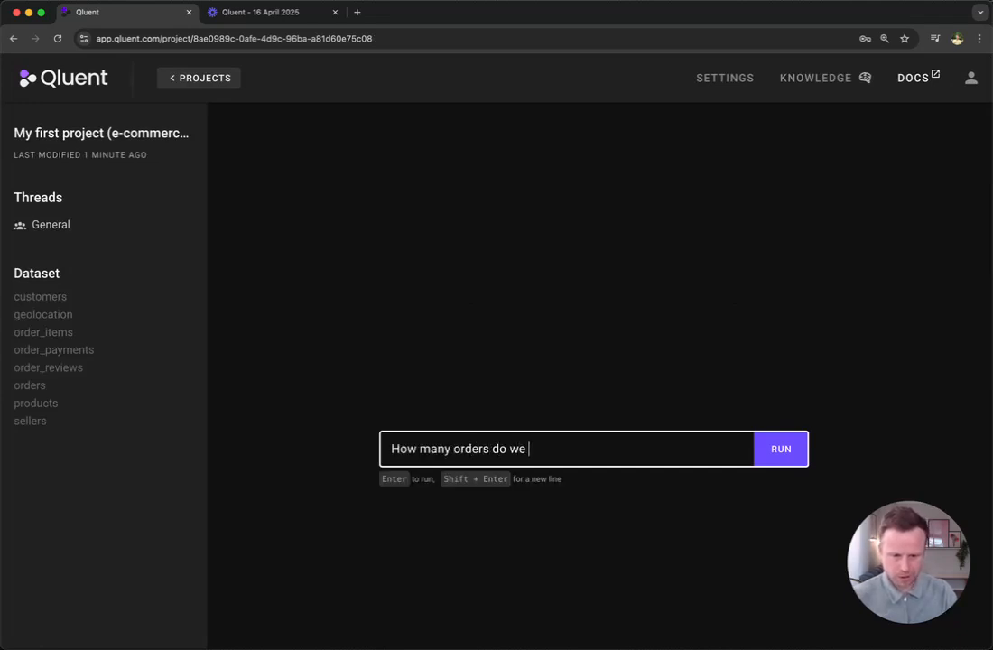
text(have in total?)
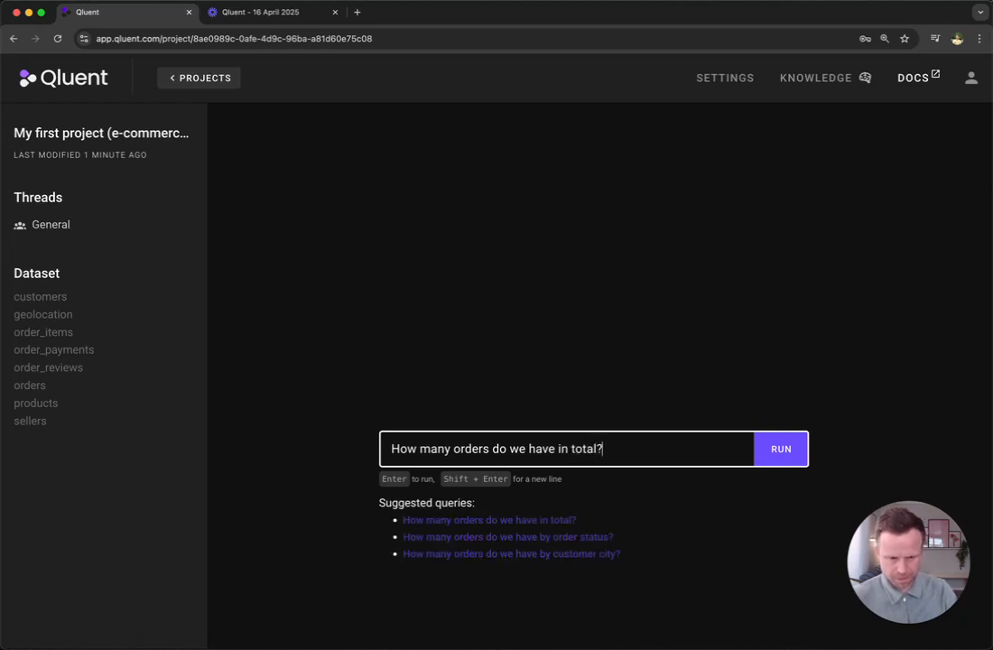
key(Return)
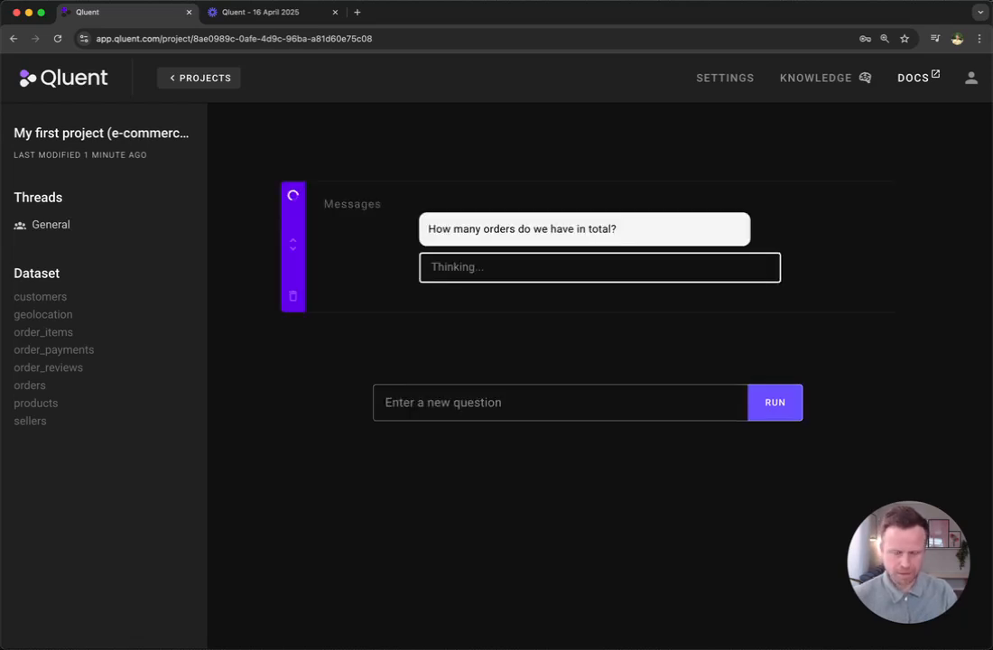